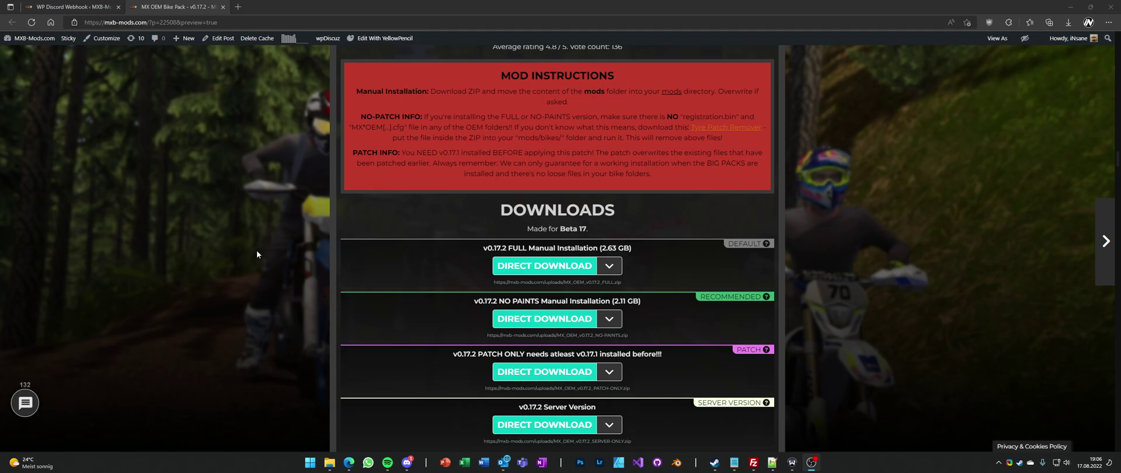
- Review the MX OEM Bike Pack page, from the update note and description through the credits to the installation instructions and downloads
scroll(257, 251, "up", 10)
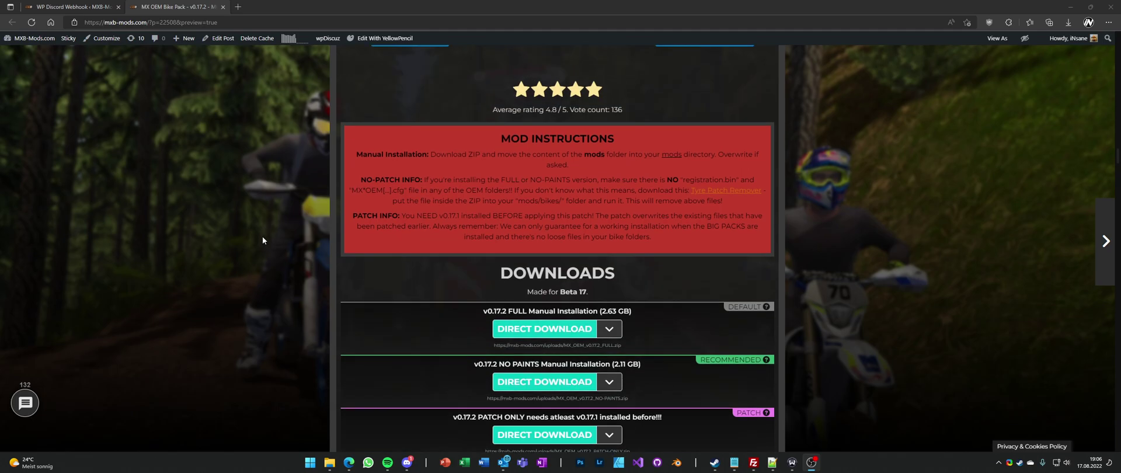
scroll(264, 254, "up", 10)
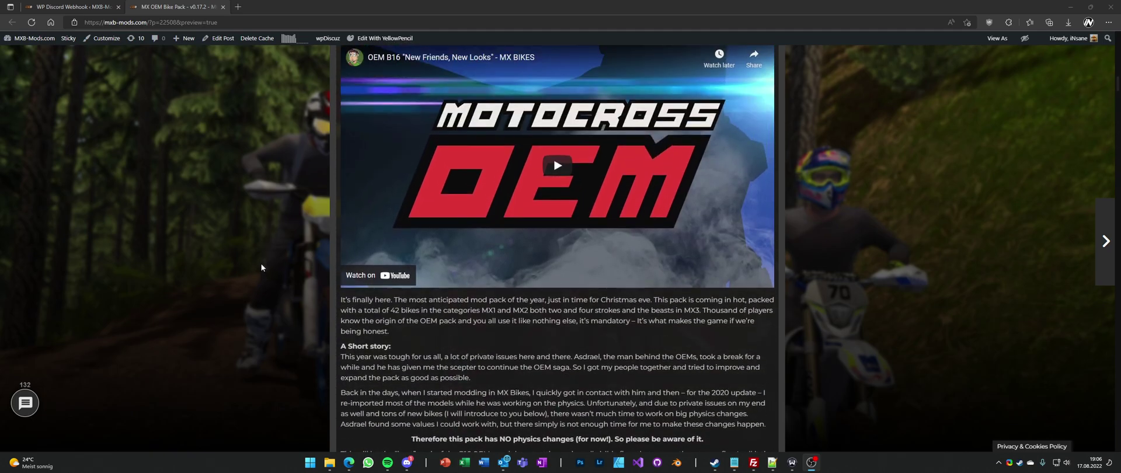
scroll(267, 259, "down", 6)
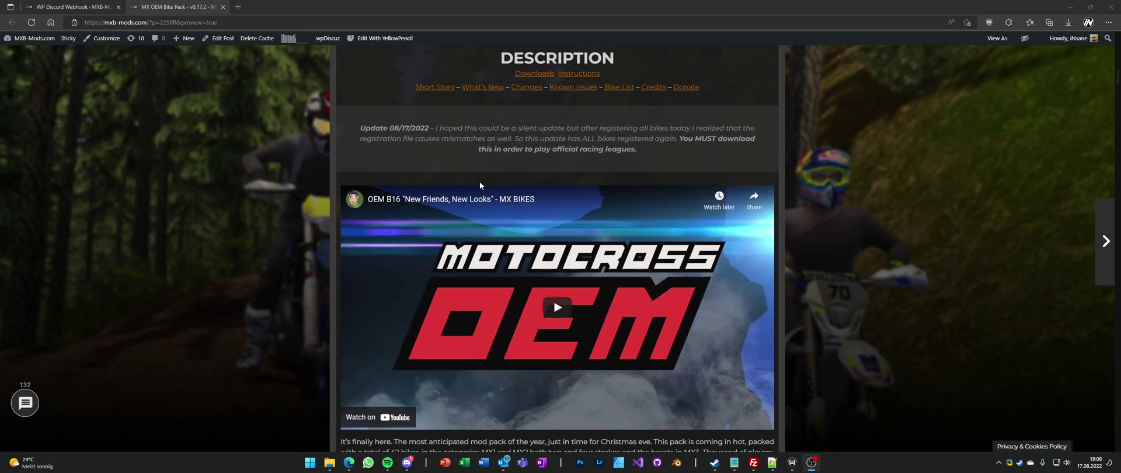
scroll(315, 170, "down", 12)
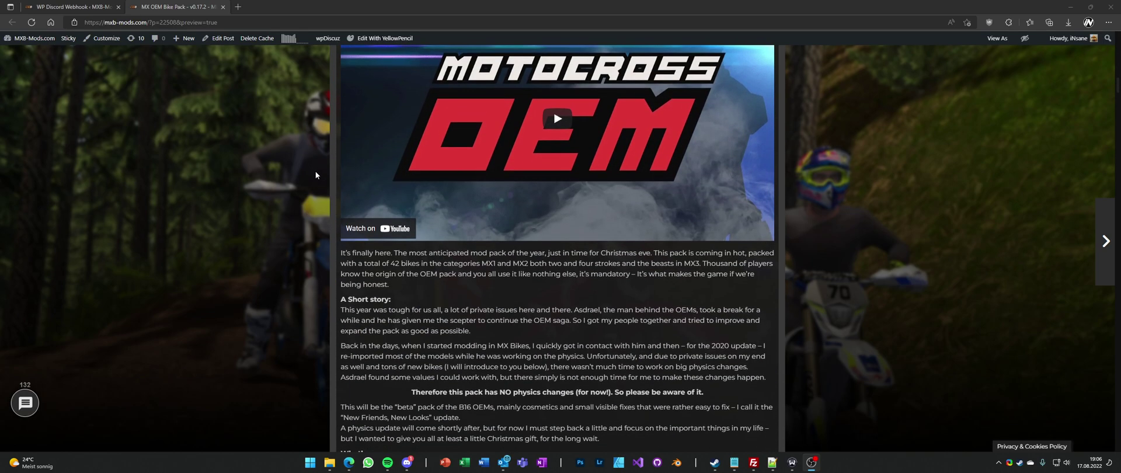
scroll(299, 204, "down", 15)
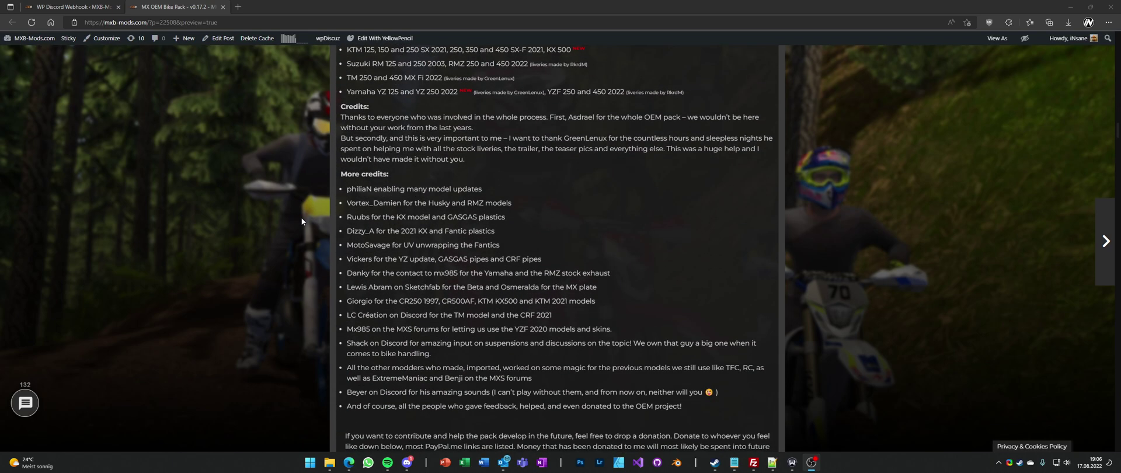
scroll(269, 241, "down", 5)
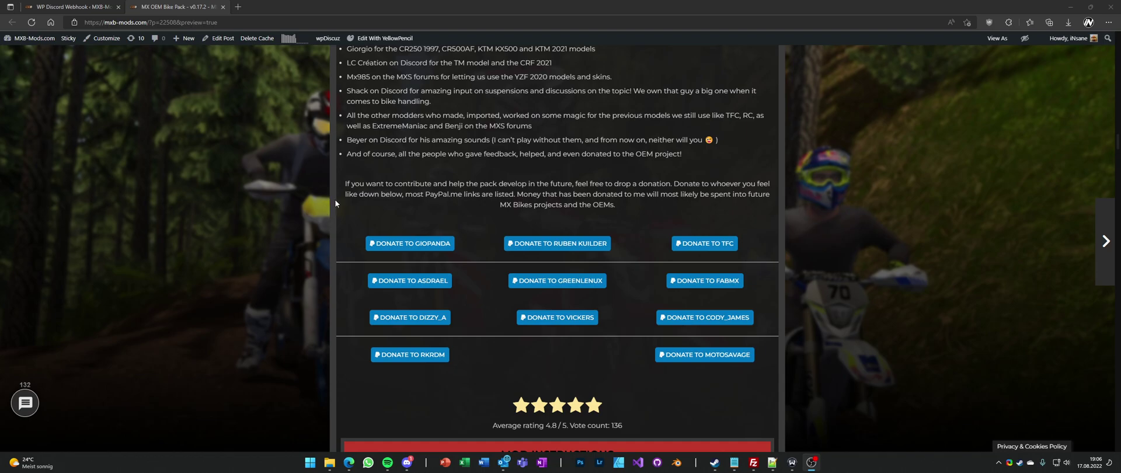
scroll(199, 181, "down", 8)
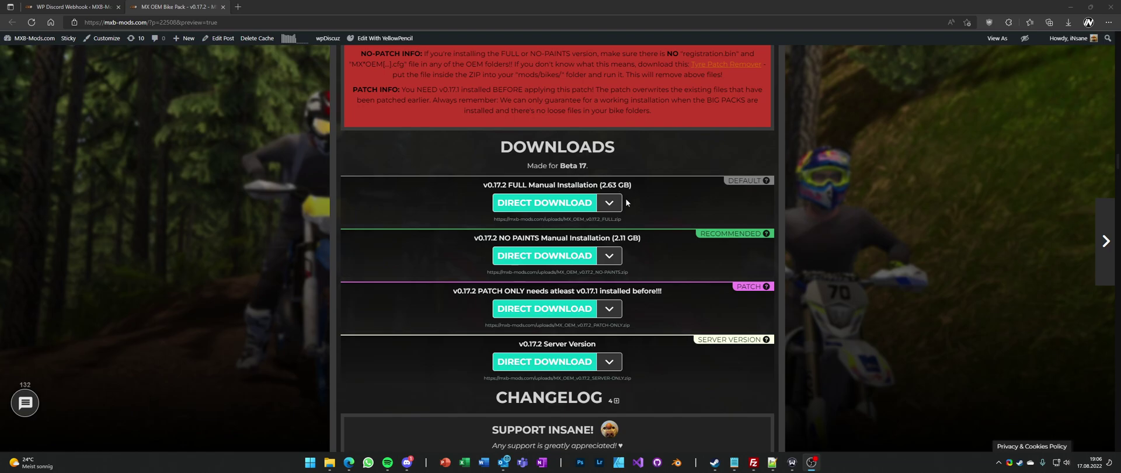
scroll(476, 288, "down", 1)
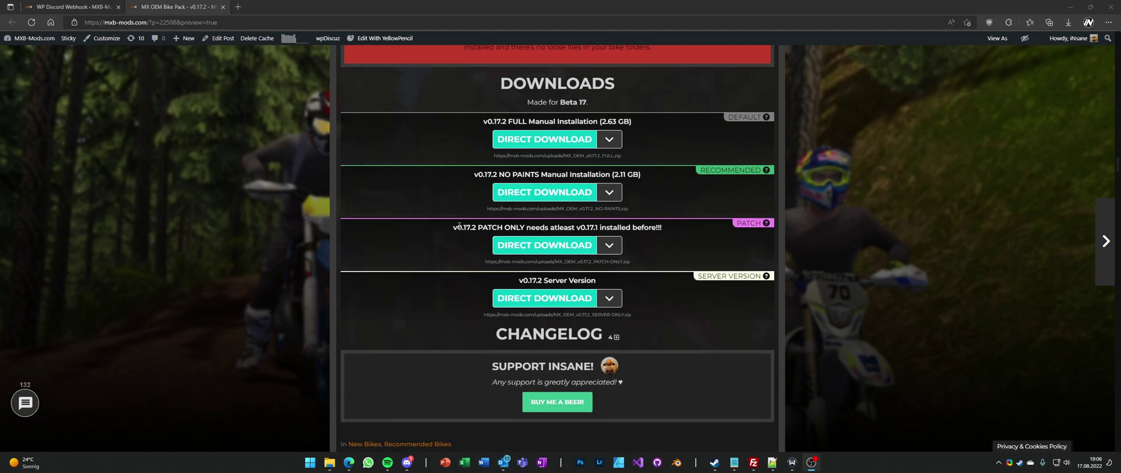
- Examine the v0.17.2 download options, highlighting the patch's required version and the titles of the NO PAINTS and FULL packages
left_click_drag(480, 228, 597, 229)
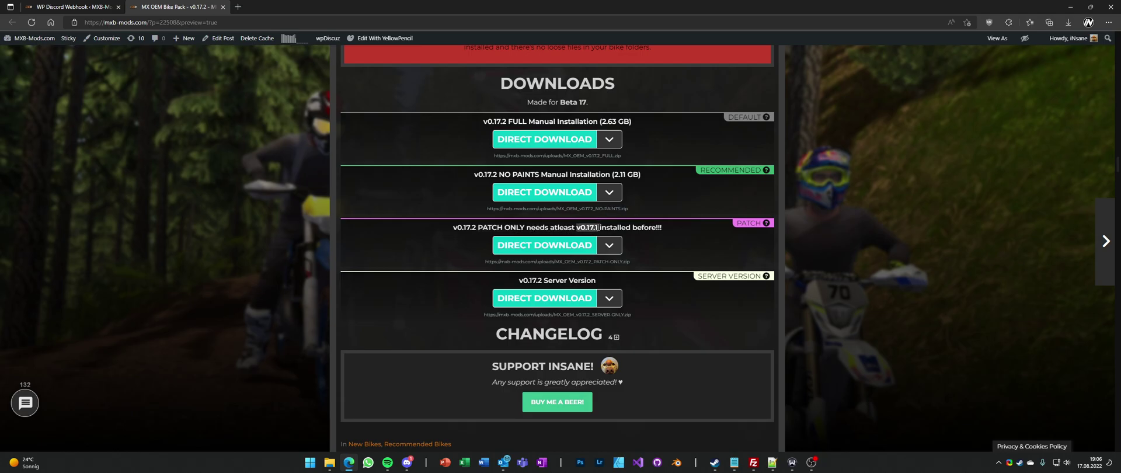
left_click(662, 243)
scroll(683, 215, "up", 1)
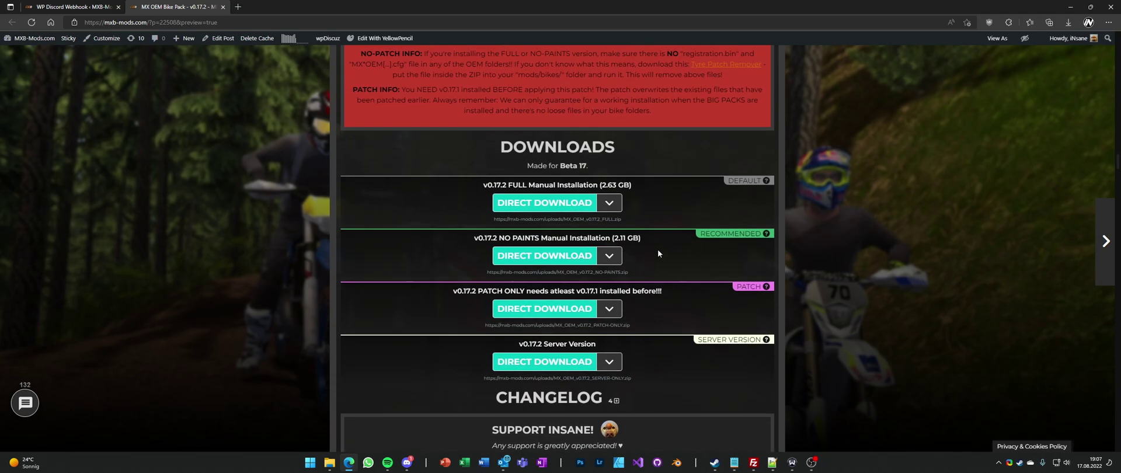
left_click_drag(493, 236, 566, 237)
left_click(617, 236)
scroll(654, 224, "up", 1)
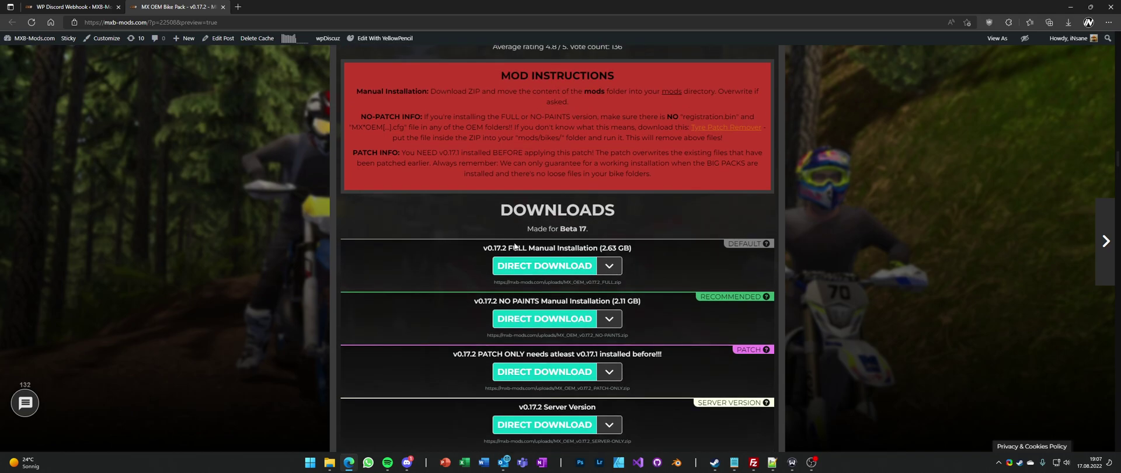
left_click_drag(484, 250, 614, 245)
left_click(648, 252)
scroll(648, 252, "down", 1)
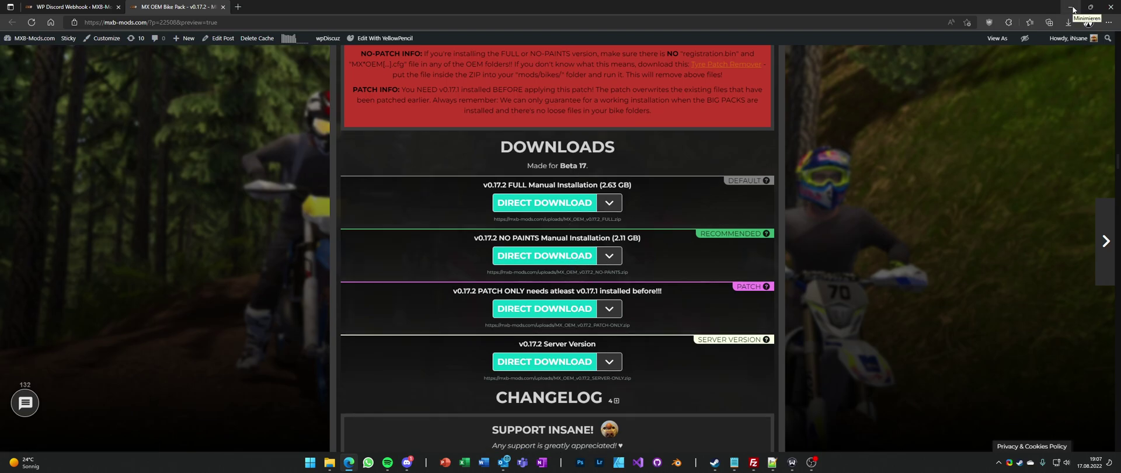
- Switch to the VIDEO folder in File Explorer, open MX_OEM_v0.17.2_FULL.zip in WinRAR and place the archive window beside the folder
left_click(1074, 8)
mouse_move(330, 463)
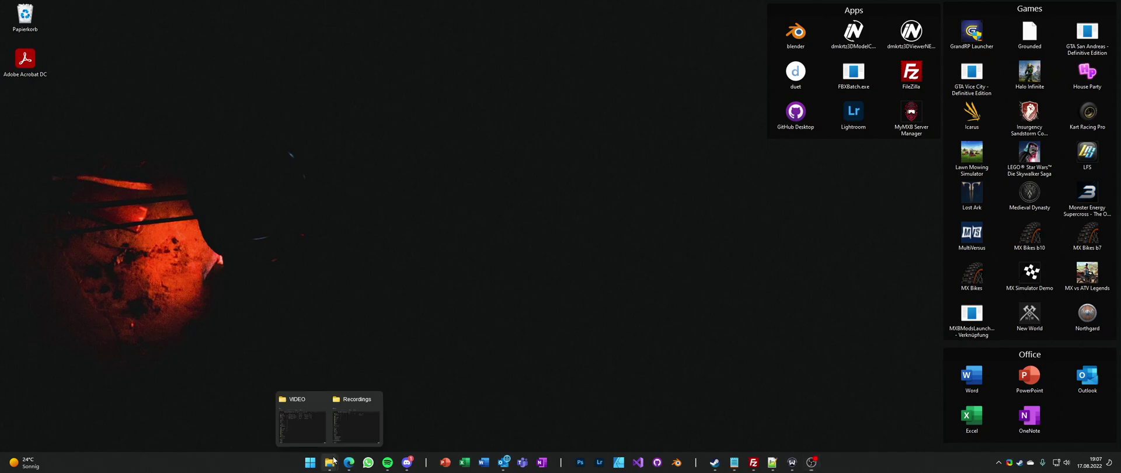
left_click(315, 436)
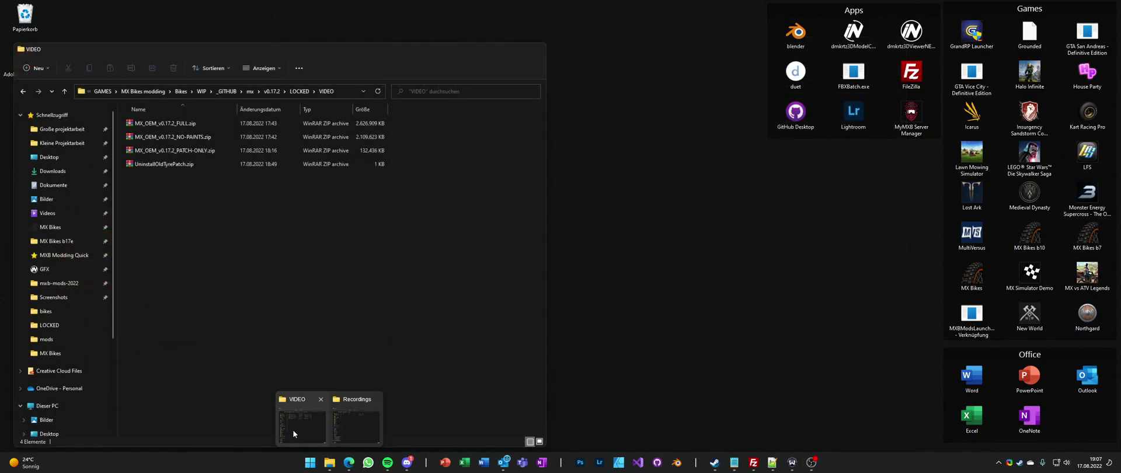
left_click(157, 124)
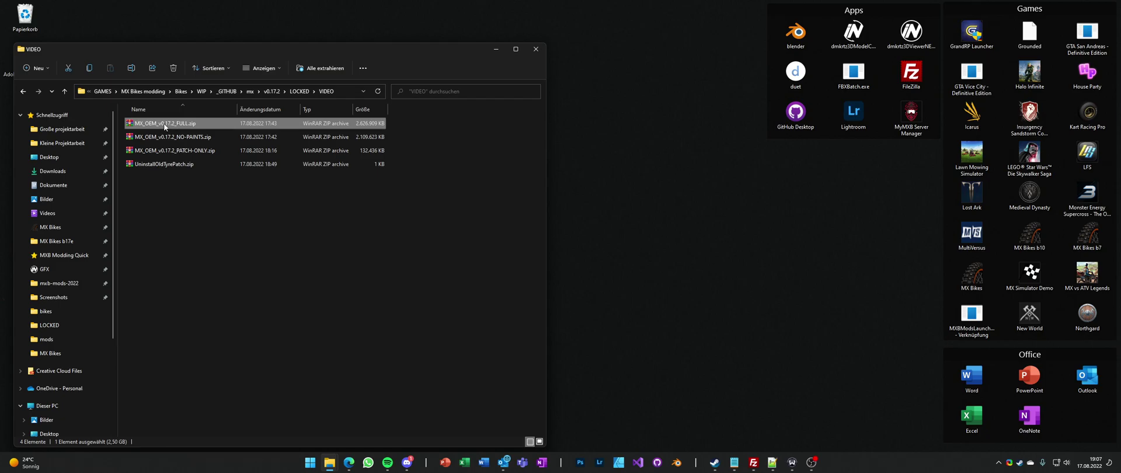
double_click(165, 124)
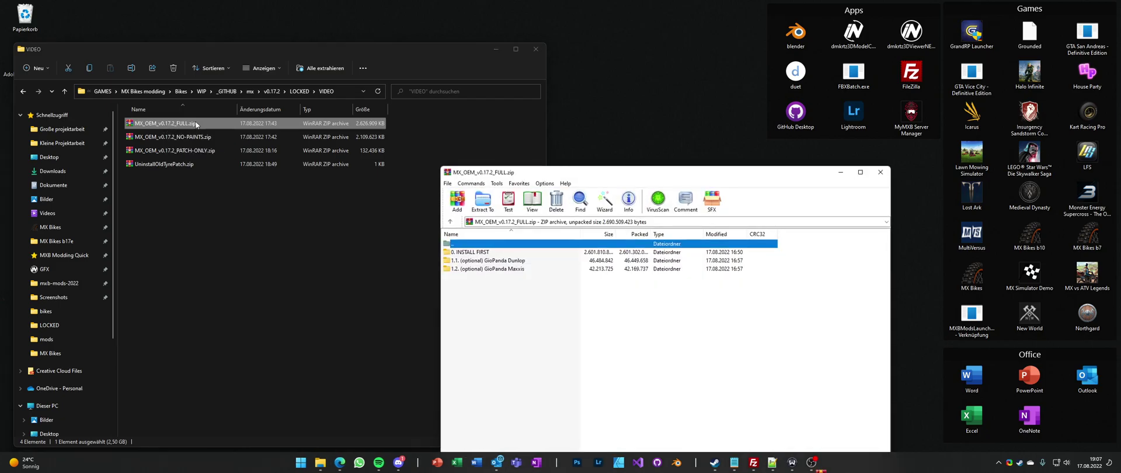
left_click_drag(476, 177, 599, 112)
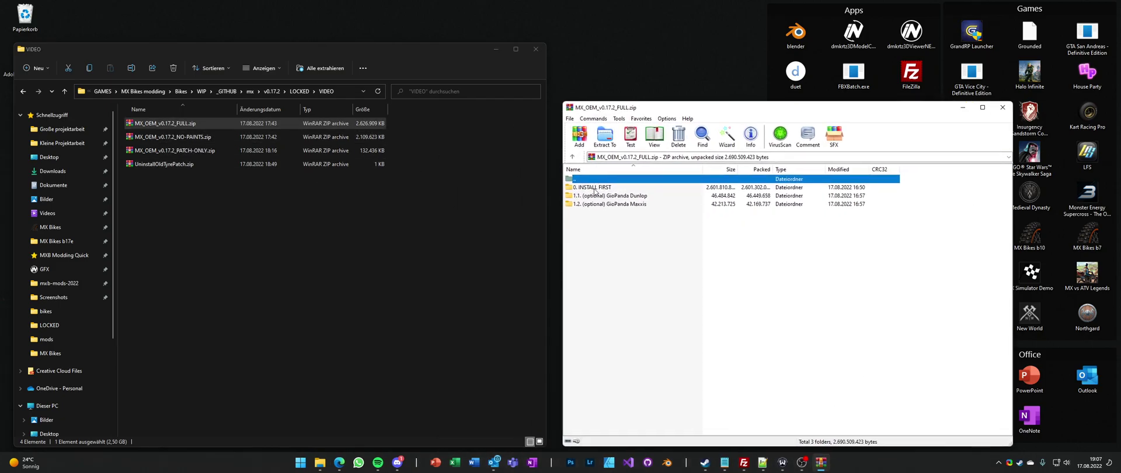
- Open the game's mods folder under Documents, PiBoSo, MX Bikes
left_click(41, 186)
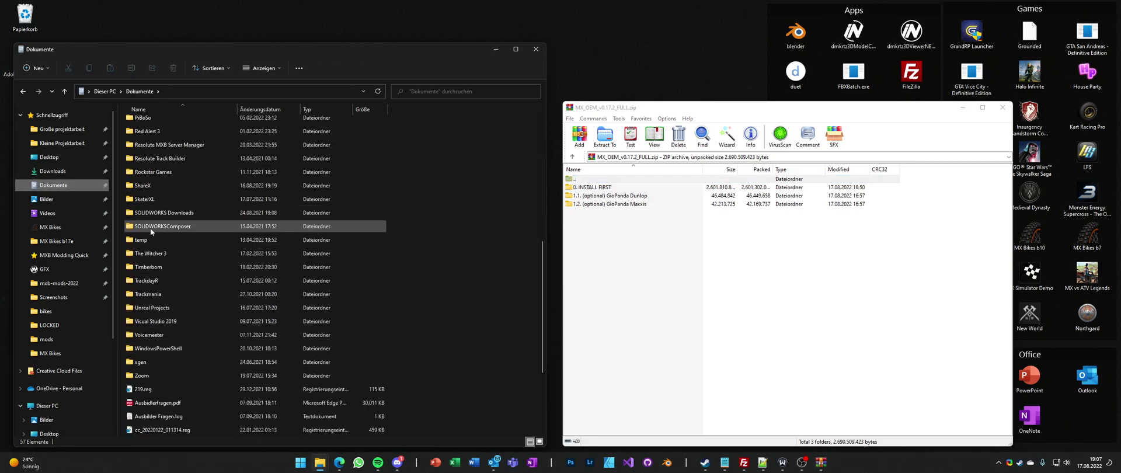
scroll(154, 222, "down", 2)
left_click(148, 190)
double_click(149, 190)
double_click(151, 150)
double_click(152, 150)
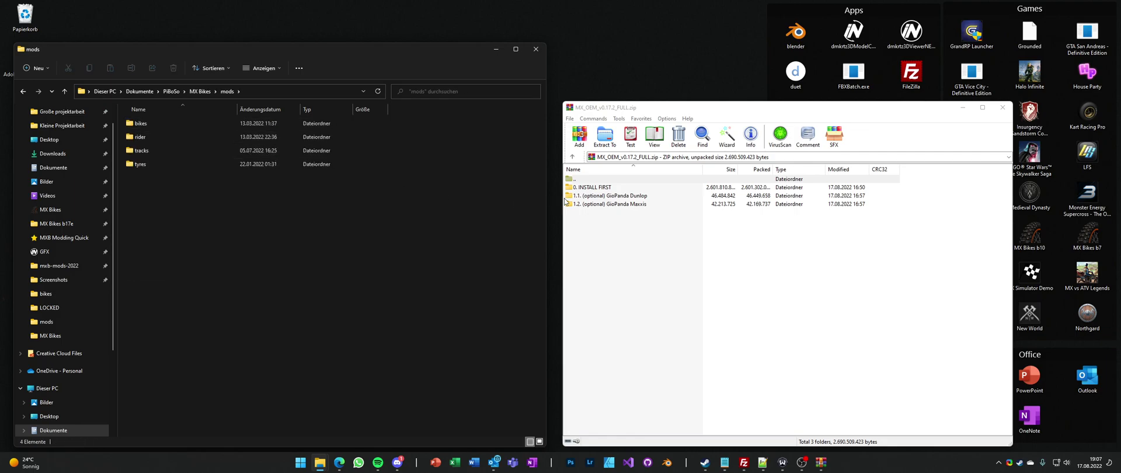
- Copy the bikes and tyres folders from the archive's 0. INSTALL FIRST\mods folder into the MX Bikes mods folder
double_click(584, 187)
double_click(584, 188)
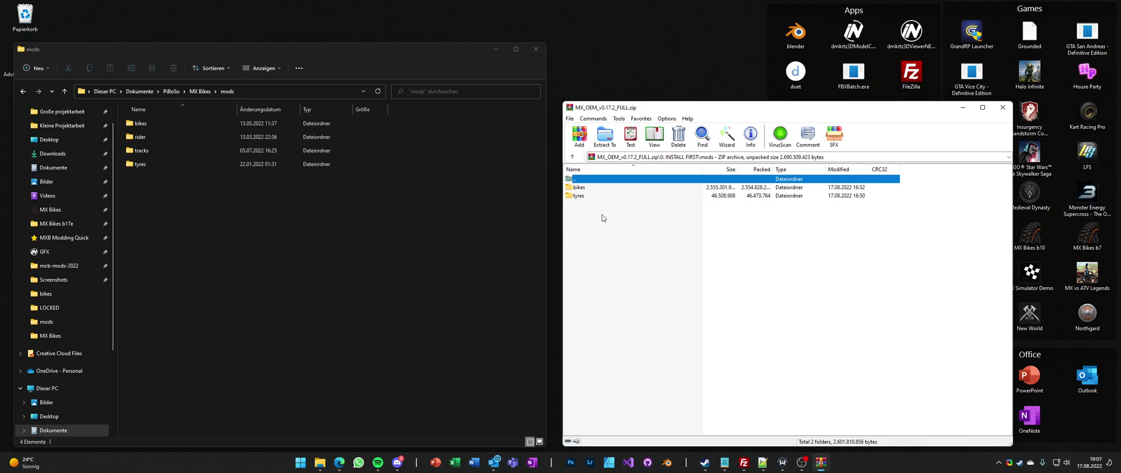
left_click_drag(604, 219, 327, 216)
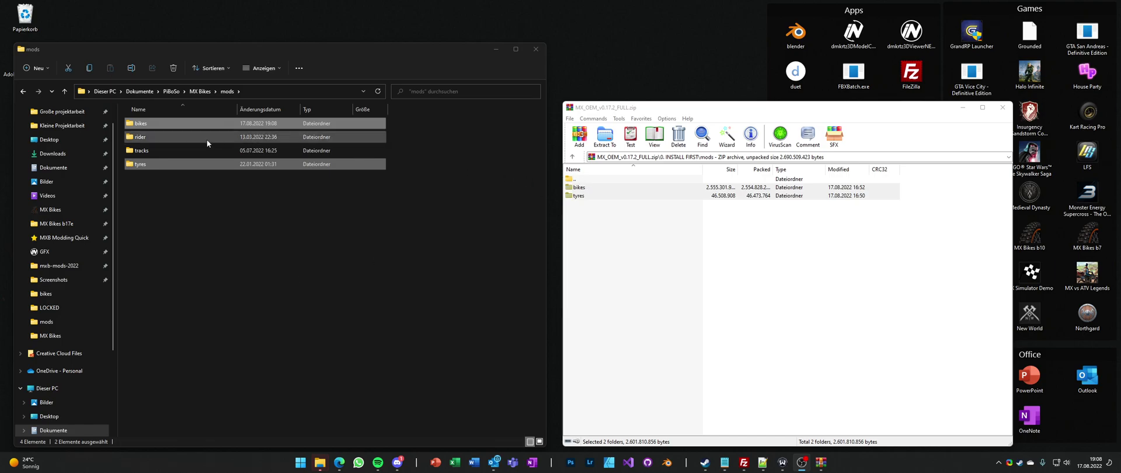
- Copy the tyres folder from the archive's 1.1. (optional) GioPanda Dunlop\mods folder into the MX Bikes mods folder, replacing the existing file
double_click(584, 179)
double_click(586, 179)
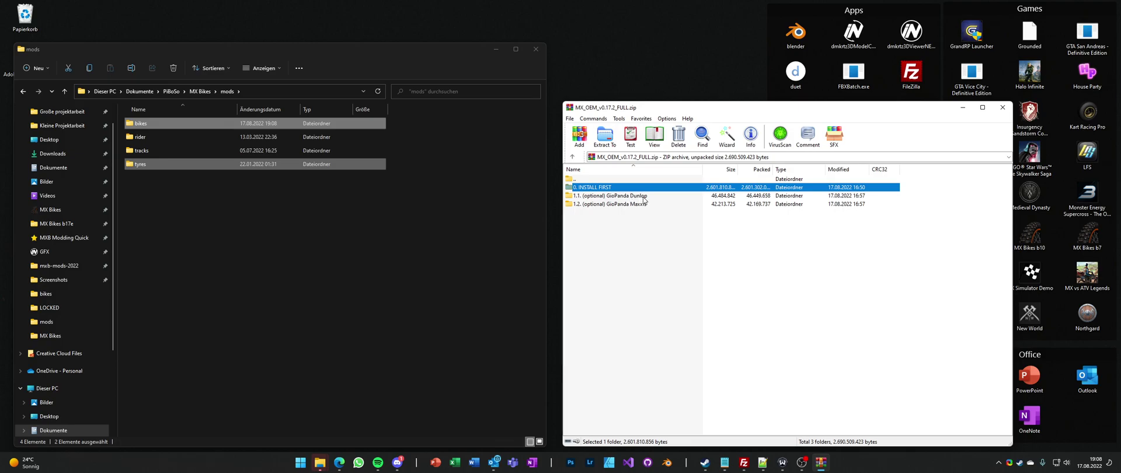
key("Up")
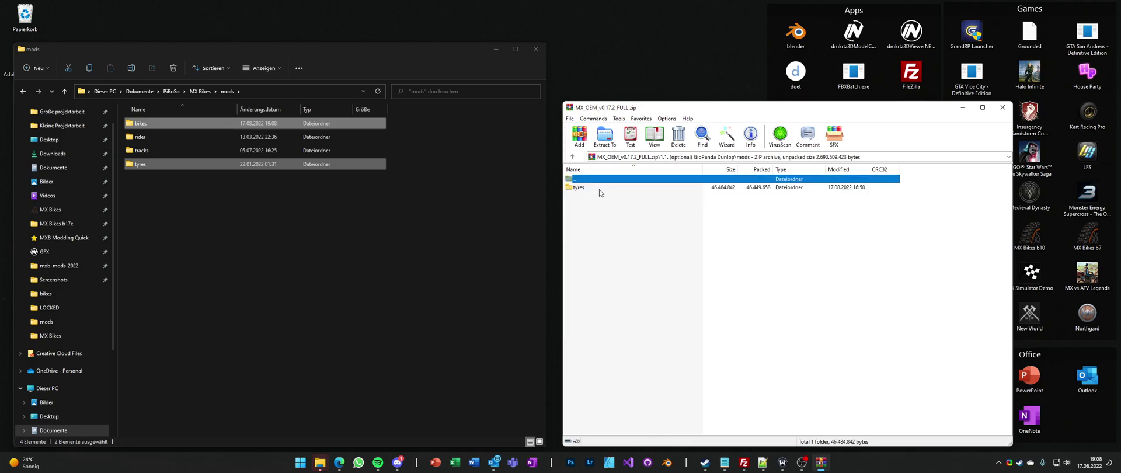
key("Down")
key("Down")
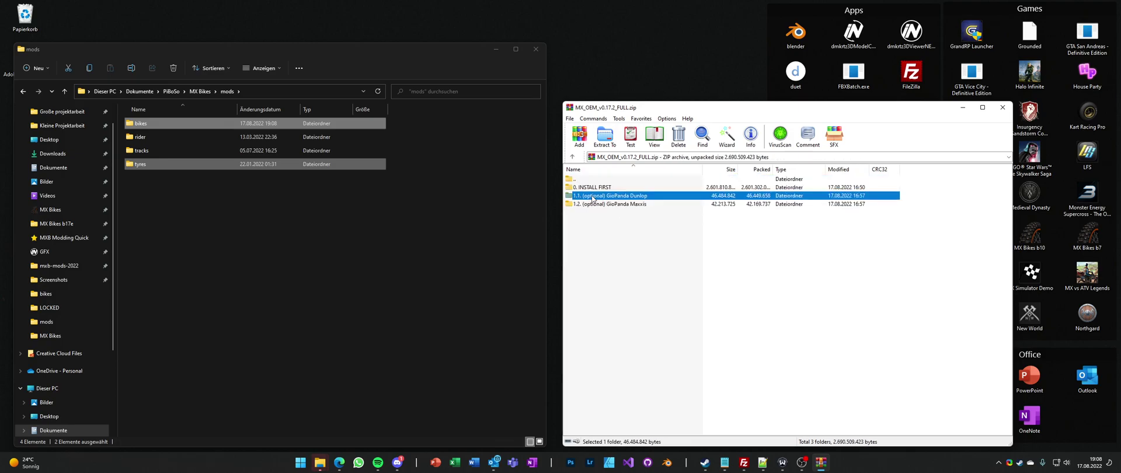
double_click(635, 199)
double_click(585, 188)
left_click_drag(581, 188, 194, 246)
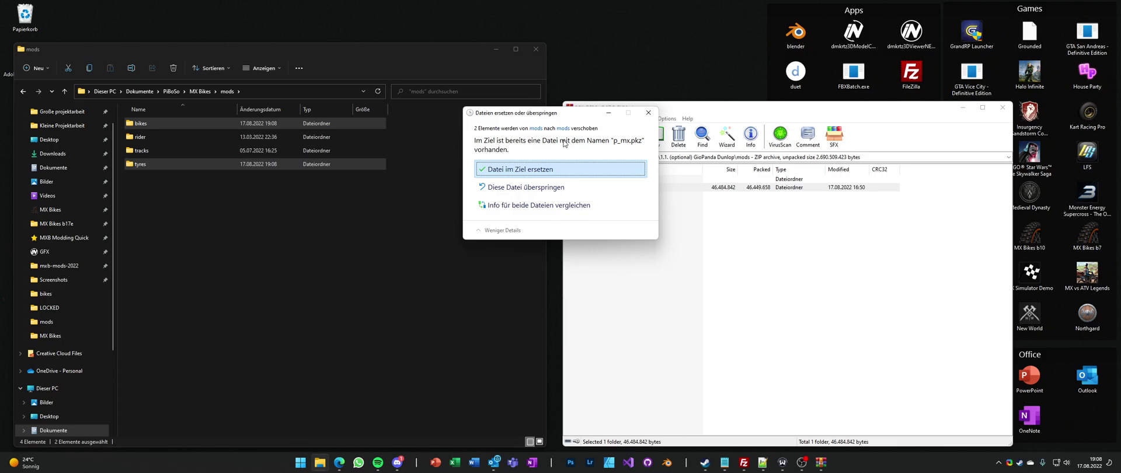
left_click(519, 171)
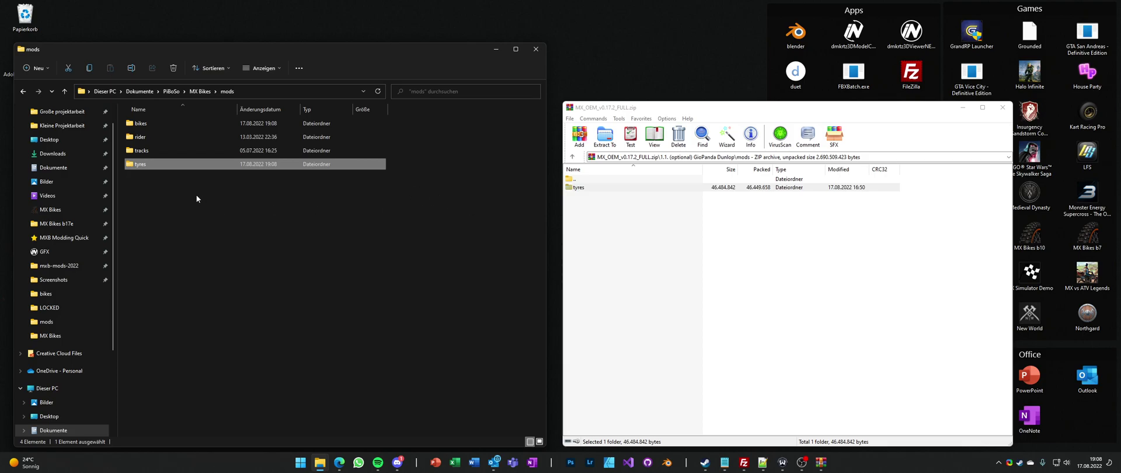
- Leave the full-version archive and open MX_OEM_v0.17.2_PATCH-ONLY.zip from the VIDEO folder
scroll(70, 222, "up", 1)
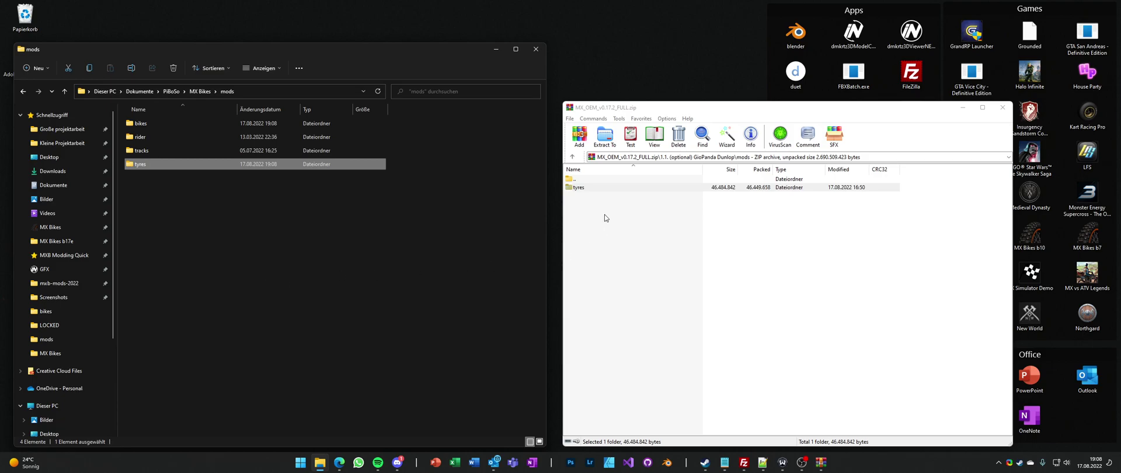
double_click(590, 179)
double_click(591, 178)
double_click(591, 178)
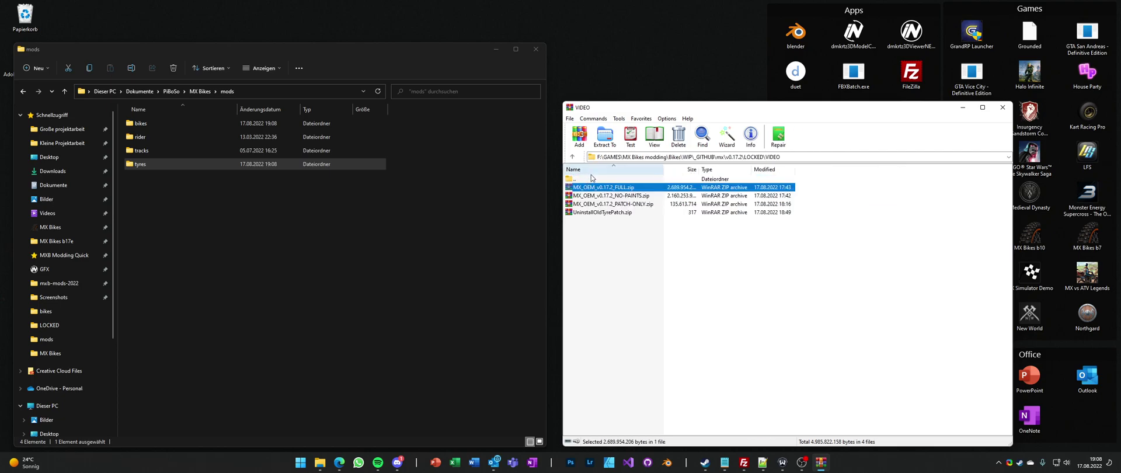
double_click(627, 204)
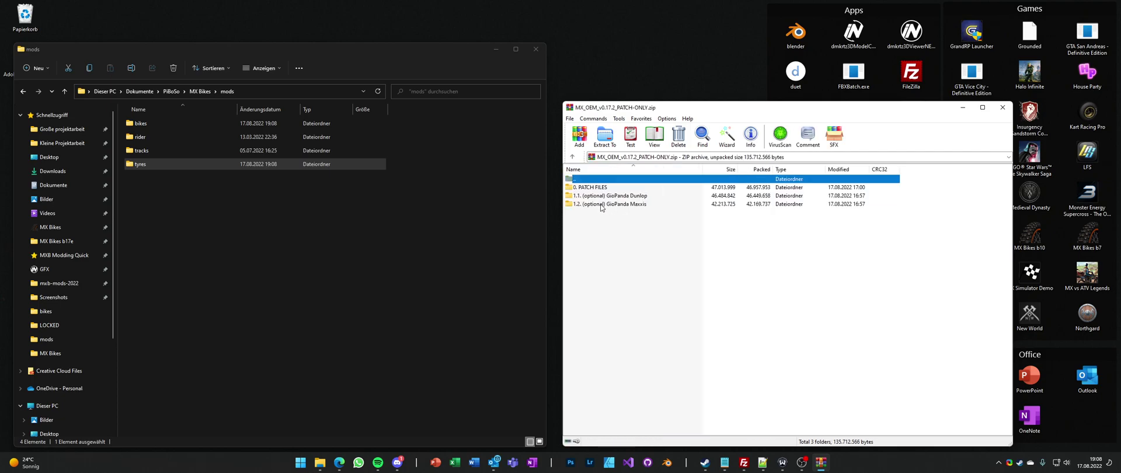
- Copy the bikes and tyres folders from 0. PATCH FILES\mods into the MX Bikes mods folder, replacing the existing files
double_click(587, 188)
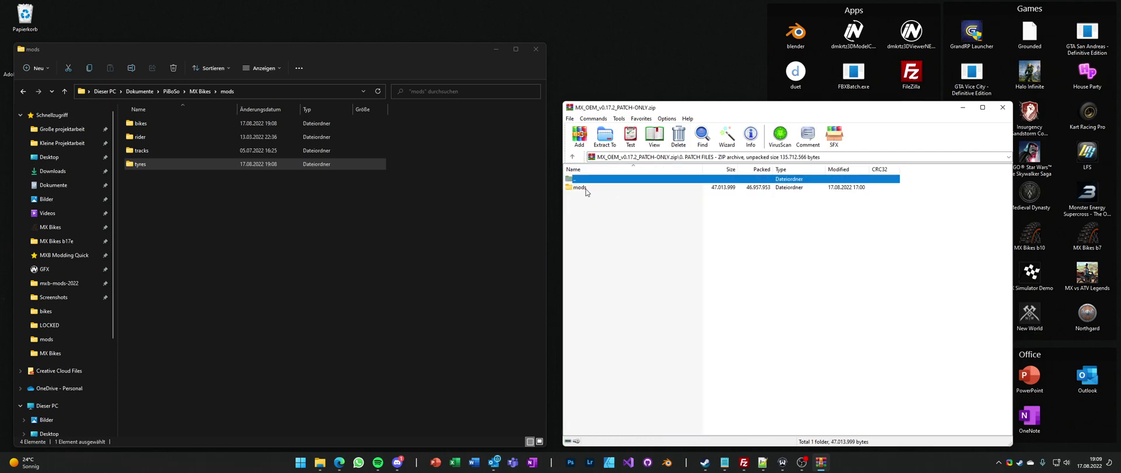
double_click(590, 188)
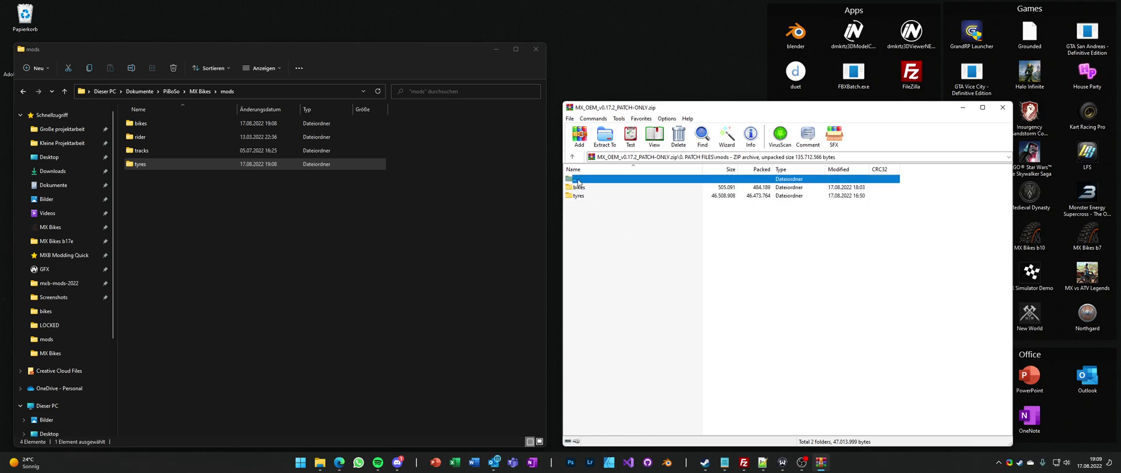
left_click_drag(605, 210, 289, 228)
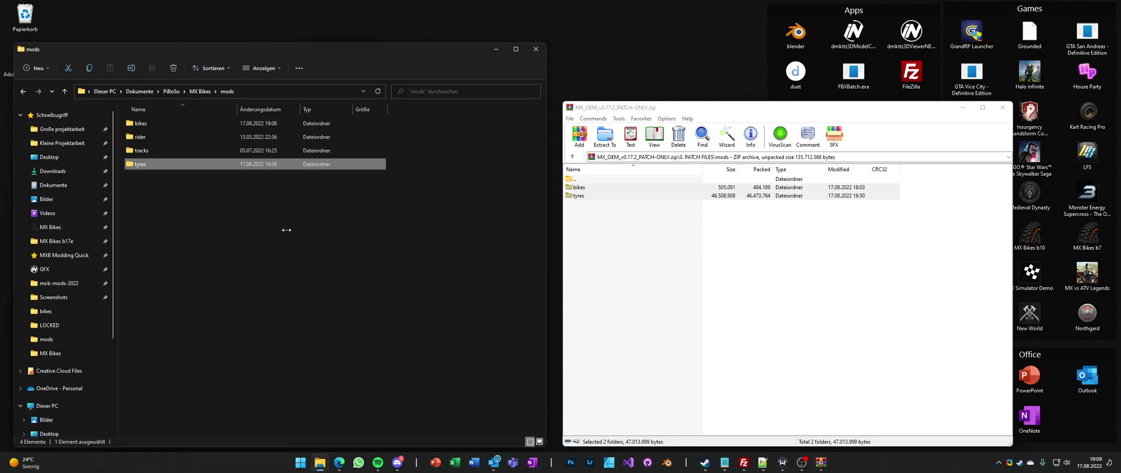
left_click(514, 170)
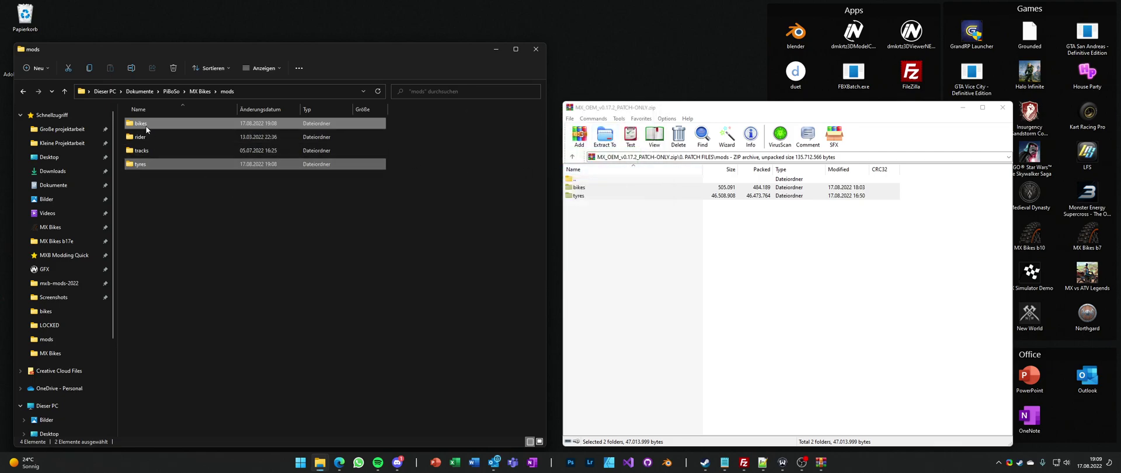
- Leave the patch archive and open UninstallOldTyrePatch.zip from the VIDEO folder
double_click(583, 180)
double_click(583, 180)
double_click(583, 180)
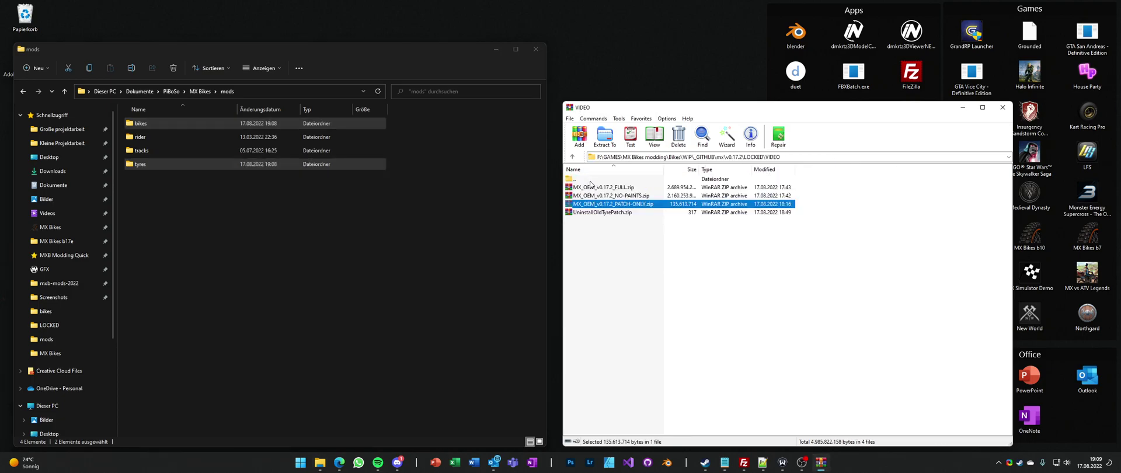
double_click(604, 213)
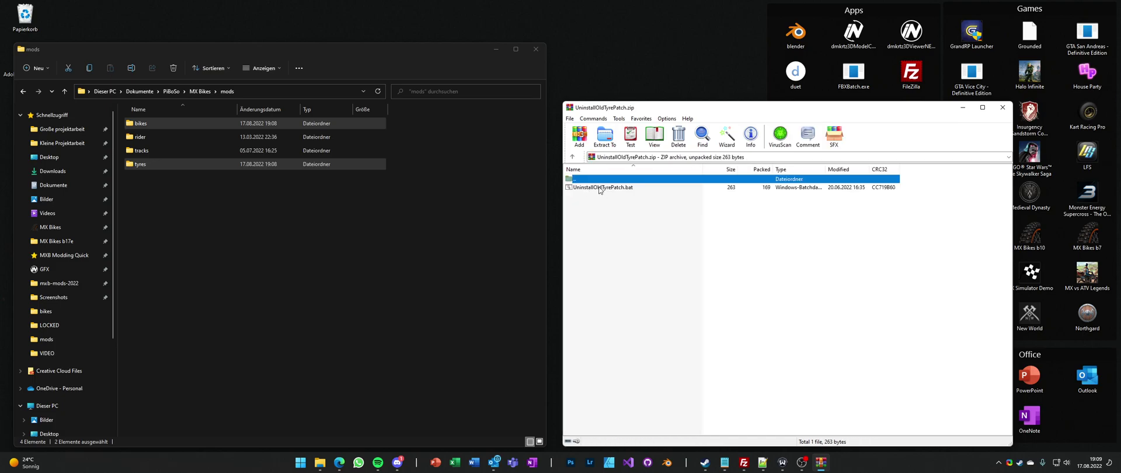
- Copy UninstallOldTyrePatch.bat from the archive into the bikes folder inside the MX Bikes mods folder
double_click(173, 123)
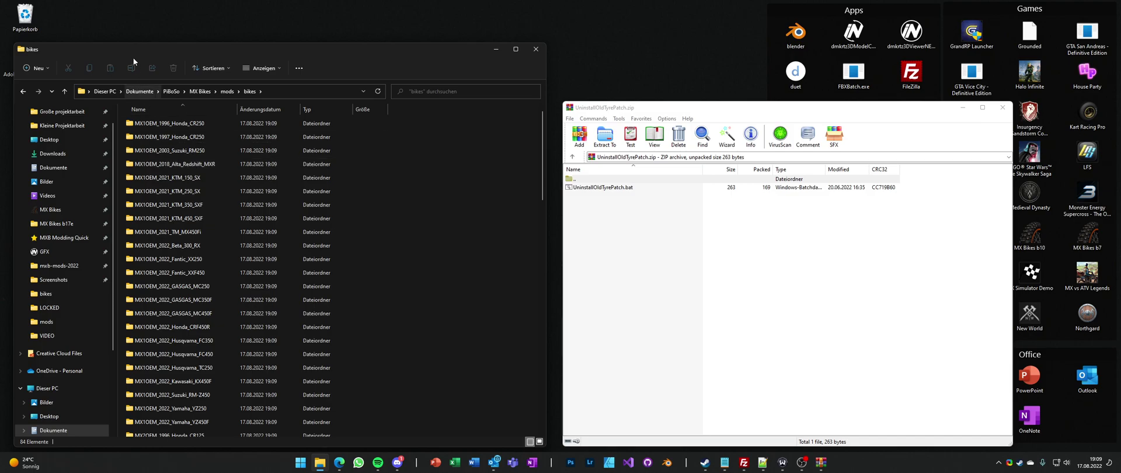
left_click_drag(123, 47, 114, 48)
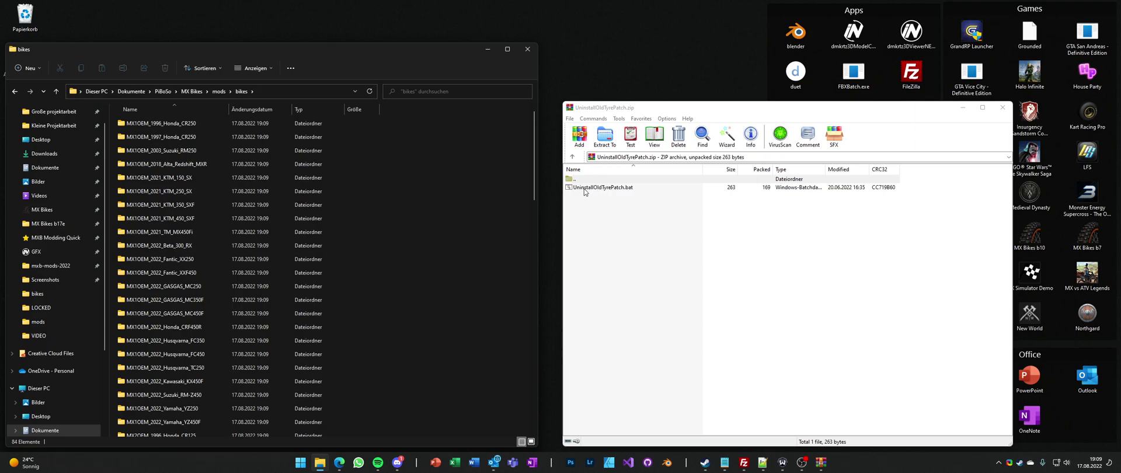
left_click_drag(588, 188, 193, 337)
- Examine the CFG and BIN files inside several bike folders, including MX2OEM_2018_Alta_Redshift_MX and MX1OEM_2021_KTM_150_SX
scroll(190, 366, "down", 5)
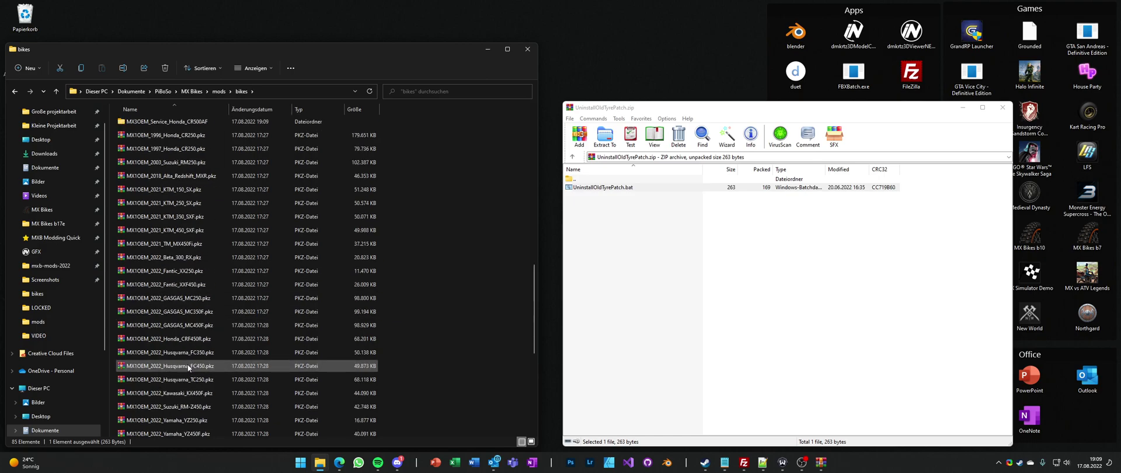
double_click(152, 189)
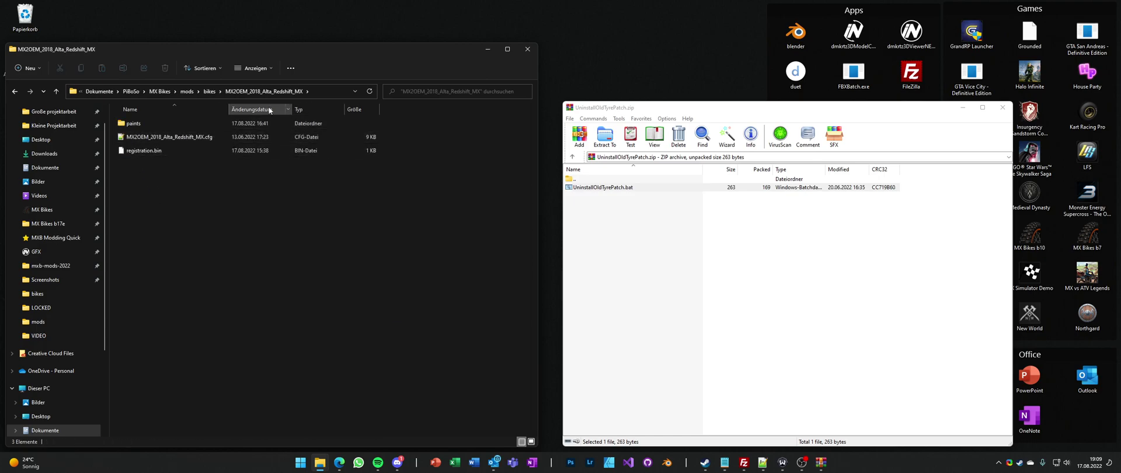
key("alt+Left")
double_click(167, 144)
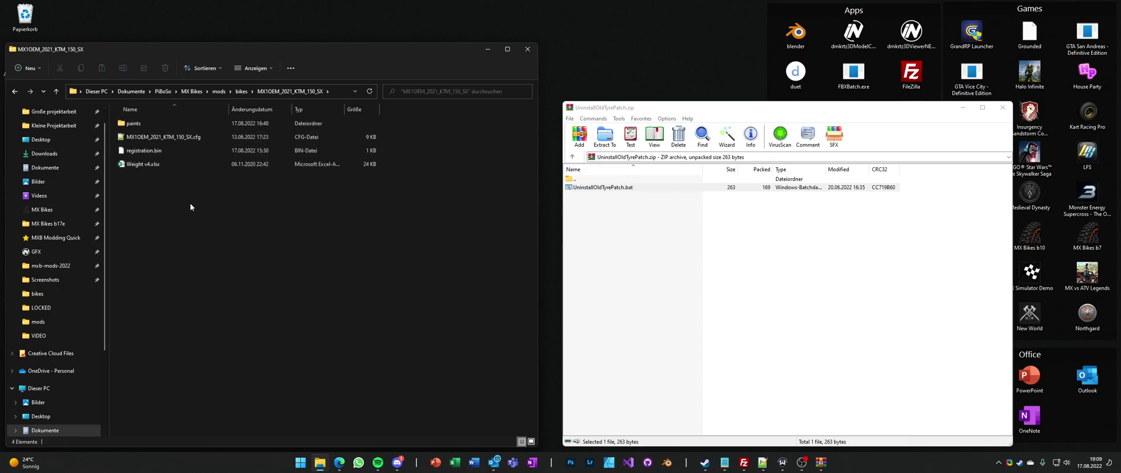
key("alt+Left")
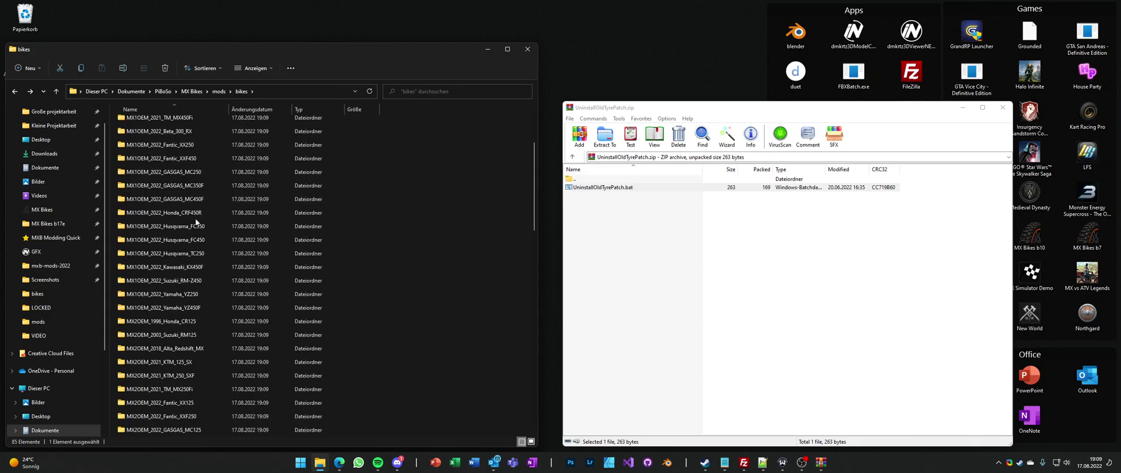
double_click(183, 282)
key("alt+Left")
scroll(181, 251, "down", 2)
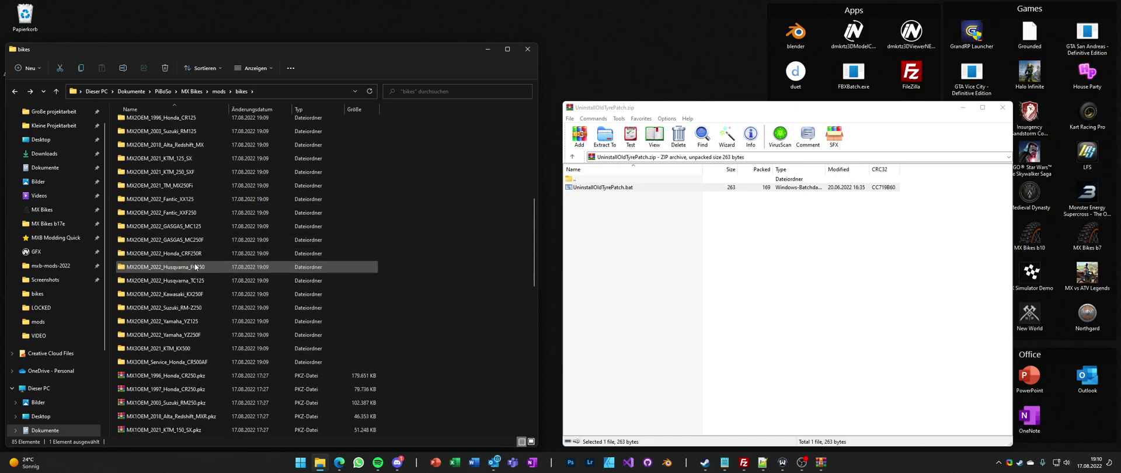
- Run UninstallOldTyrePatch.bat in the bikes folder and dismiss its console window when the script finishes
scroll(188, 261, "down", 8)
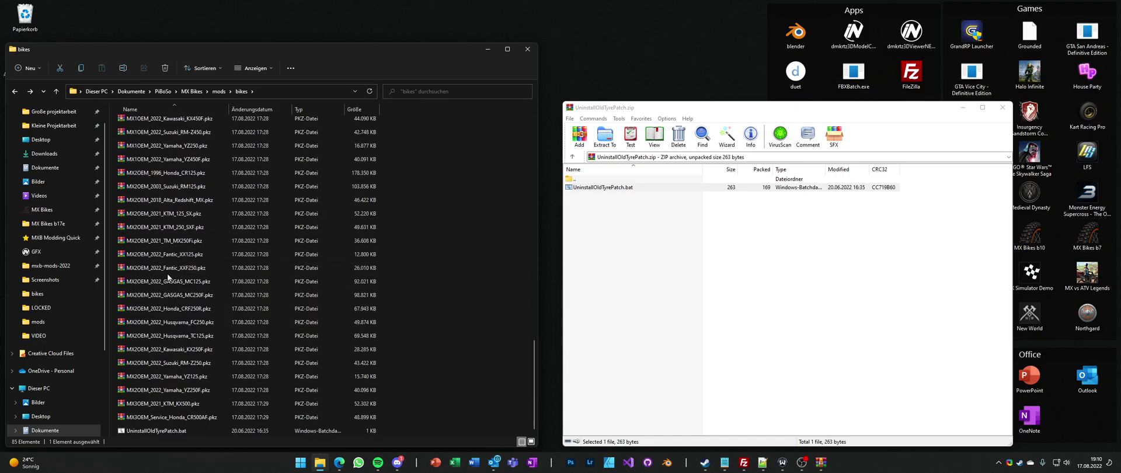
double_click(141, 433)
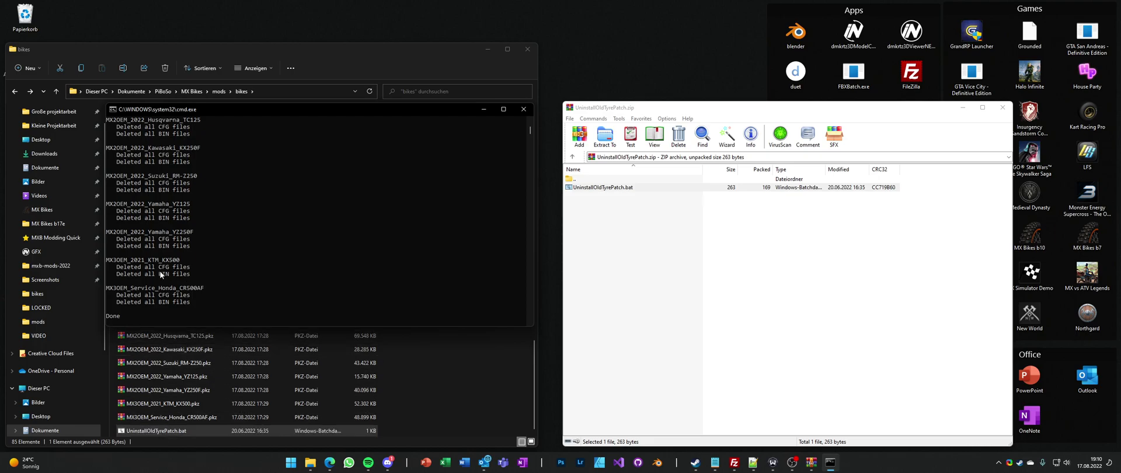
key("Return")
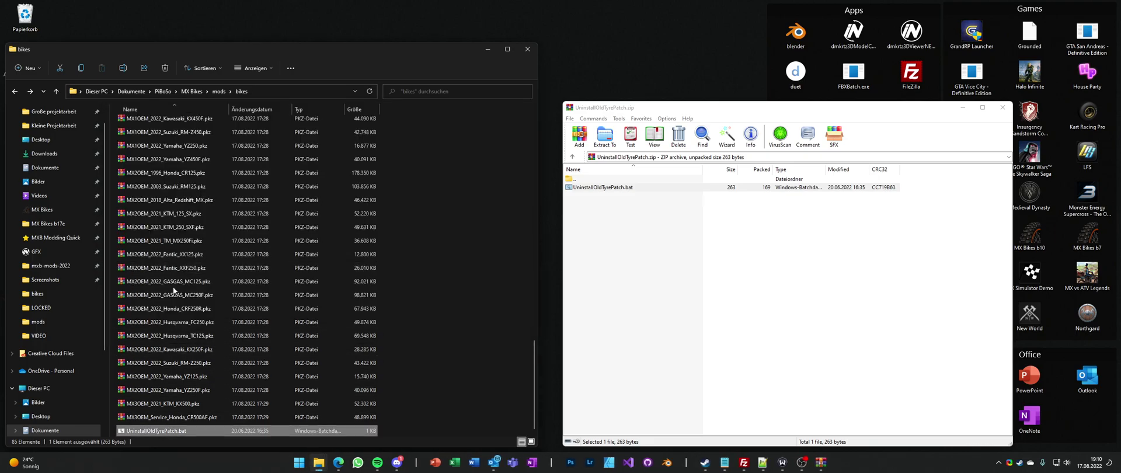
- Check bike folders such as MX2OEM_2021_TM_MX250Fi and MX1OEM_2022_Fantic_XX250 for leftover CFG and BIN files, ending back in the bikes folder
scroll(170, 280, "up", 7)
scroll(170, 280, "up", 2)
double_click(160, 190)
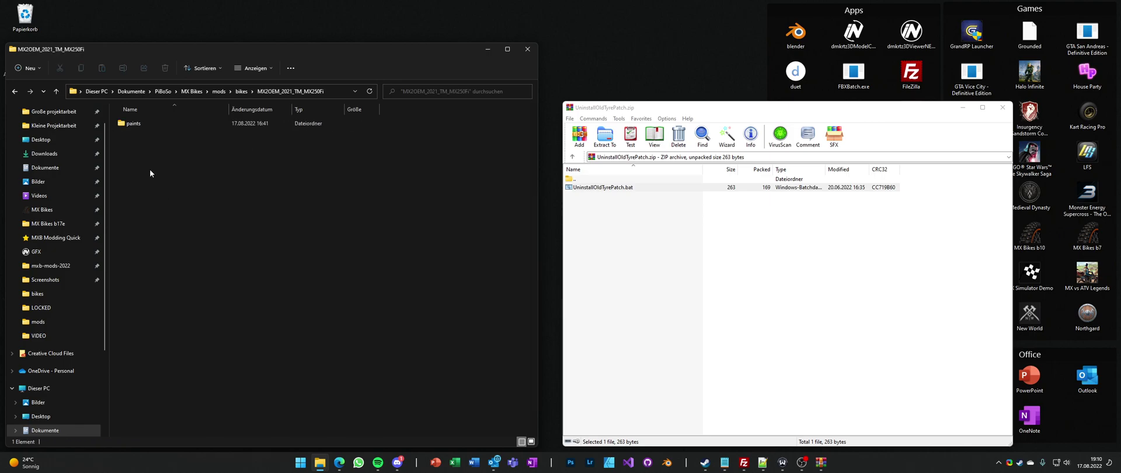
double_click(150, 126)
key("alt+Up")
key("alt+Up")
key("alt+Up")
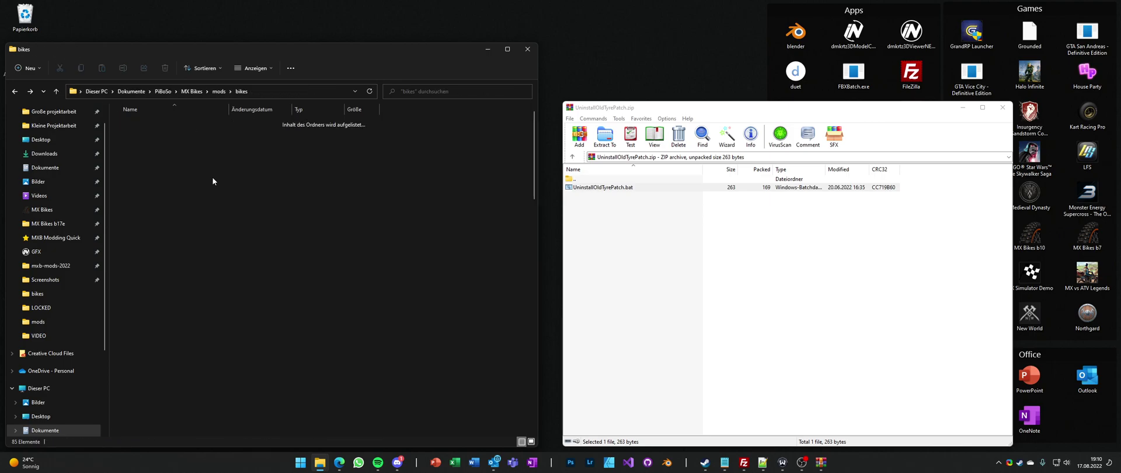
double_click(146, 123)
double_click(191, 261)
key("alt+Up")
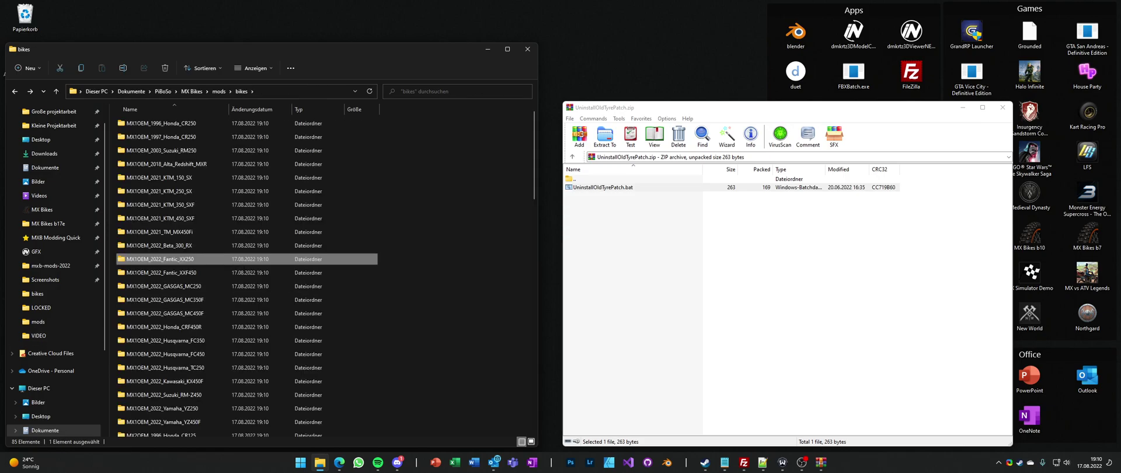